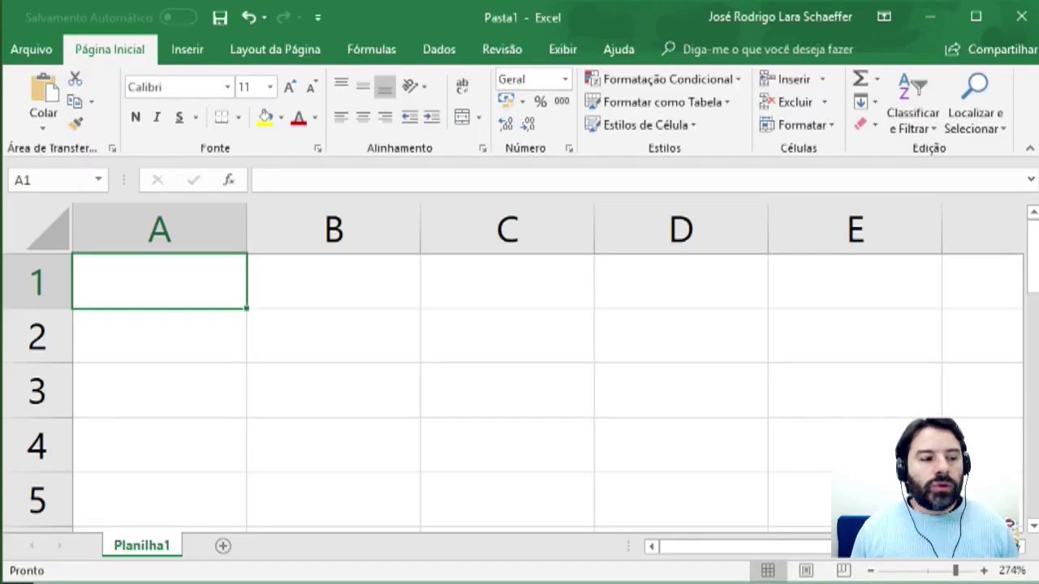
Step: Enter 1 in A1 and 7 in B1
{"action": "left_click", "coordinate": [373, 293]}
{"action": "key", "text": "Left"}
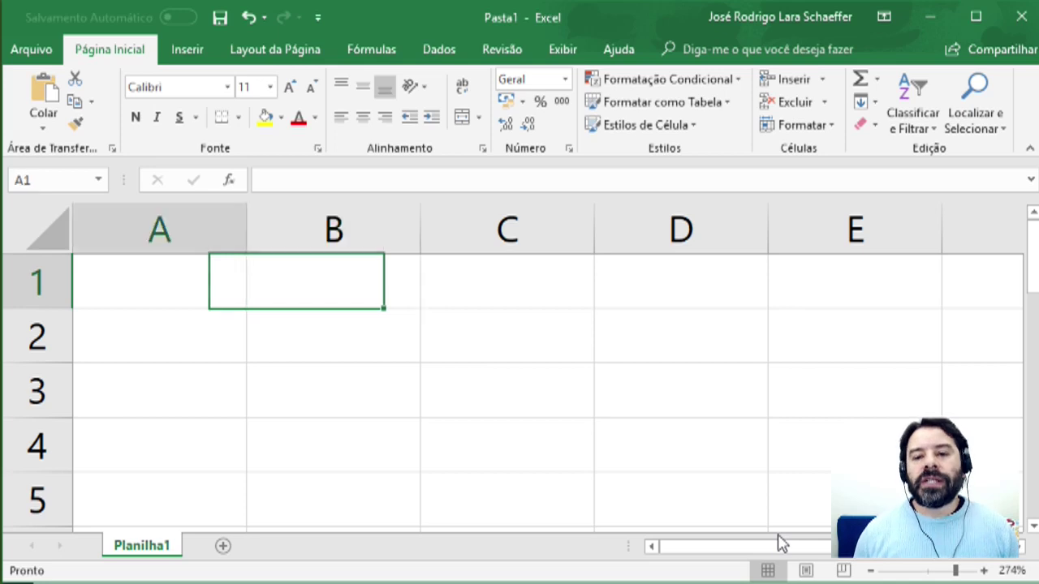
{"action": "type", "text": "1"}
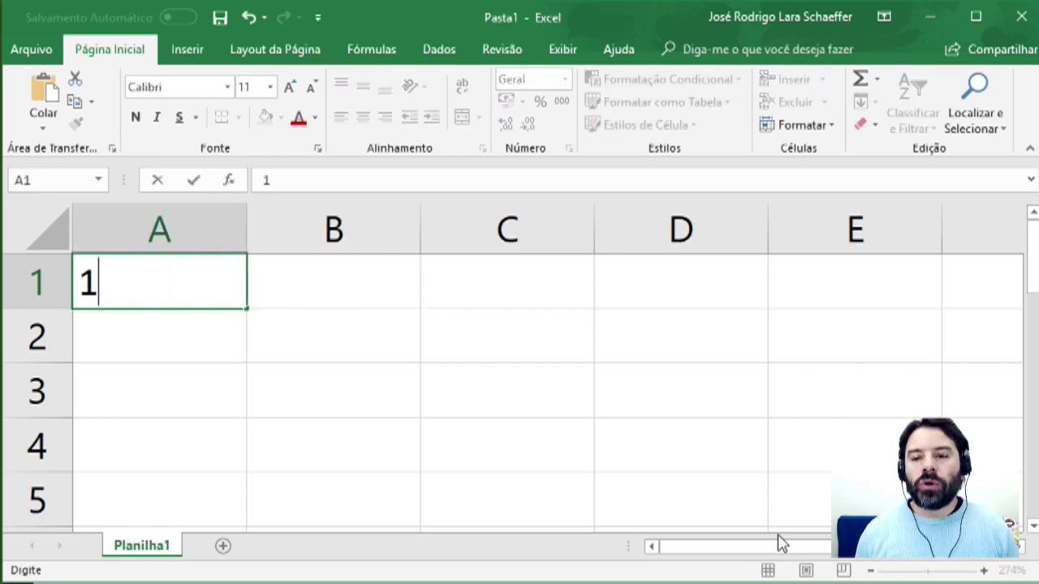
{"action": "key", "text": "Tab"}
{"action": "type", "text": "7"}
{"action": "key", "text": "Return"}
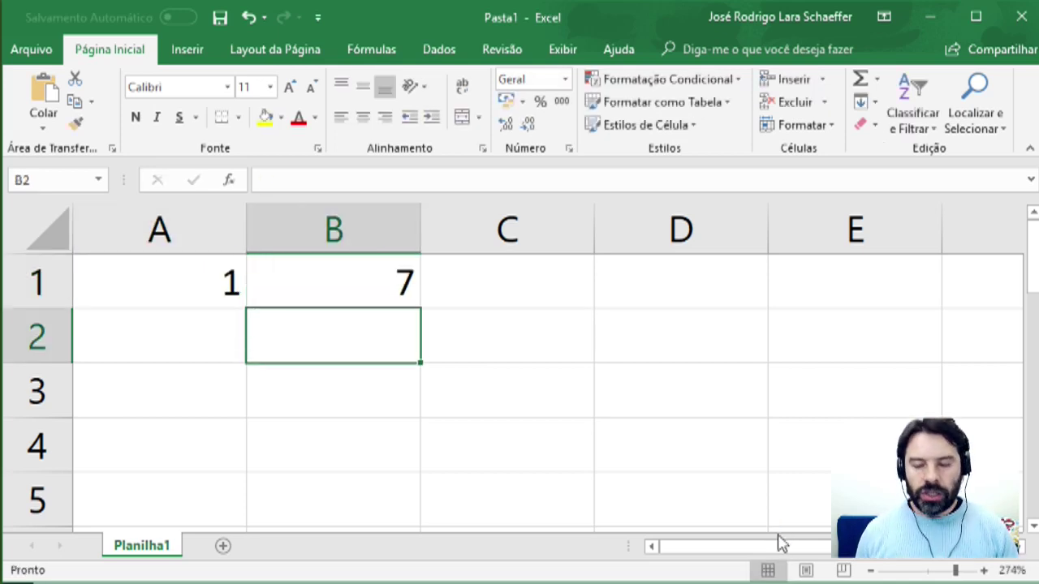
Step: Enter 8 in C1 and 5 in D1, then start the formula =E(A1<B1; in A3
{"action": "key", "text": "Up"}
{"action": "key", "text": "Right"}
{"action": "type", "text": "8"}
{"action": "key", "text": "Return"}
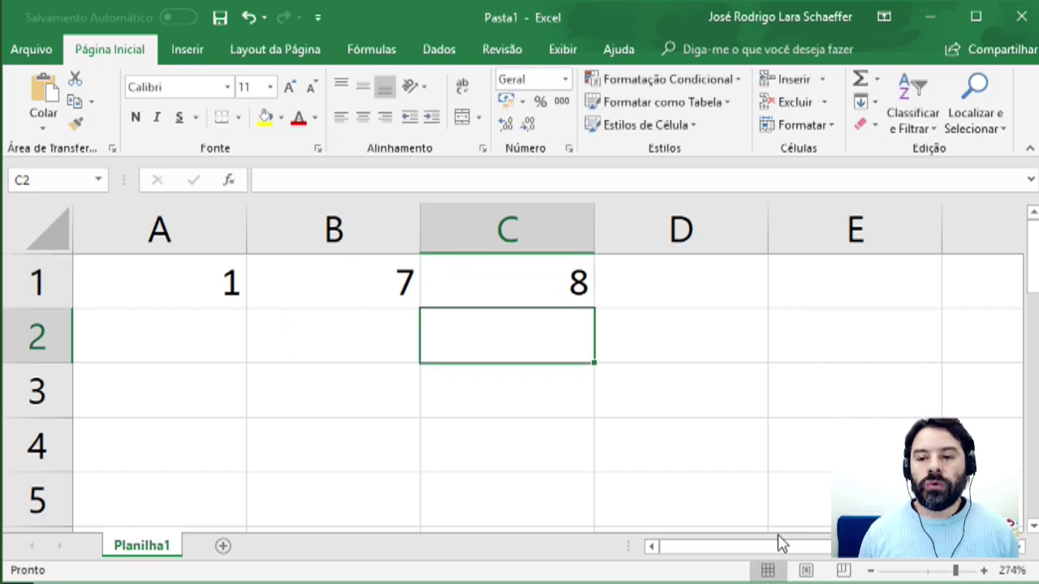
{"action": "key", "text": "Up"}
{"action": "key", "text": "Right"}
{"action": "type", "text": "5"}
{"action": "key", "text": "Return"}
{"action": "key", "text": "Return"}
{"action": "key", "text": "Left"}
{"action": "key", "text": "Left"}
{"action": "key", "text": "Left"}
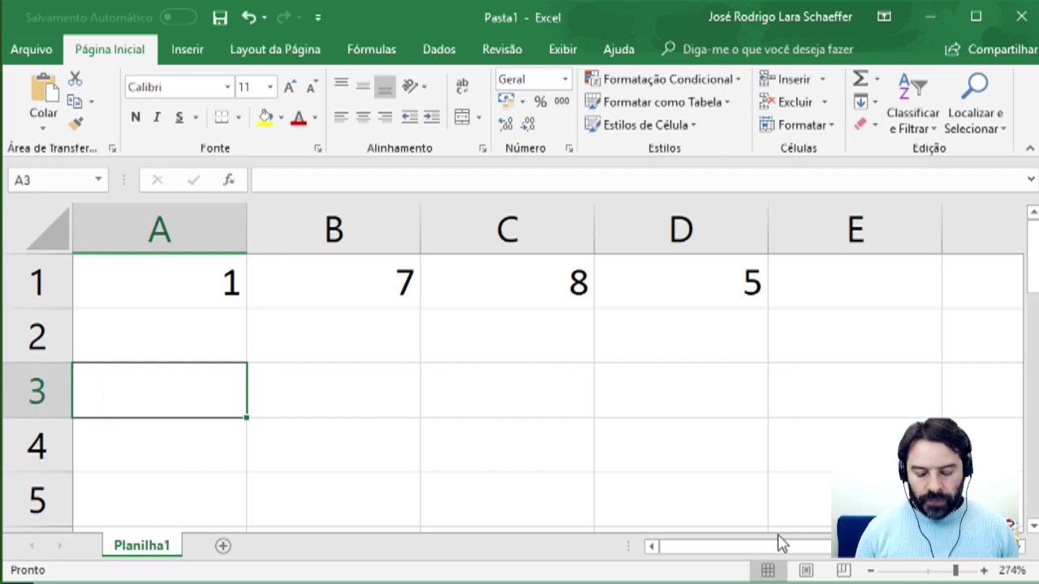
{"action": "type", "text": "=E"}
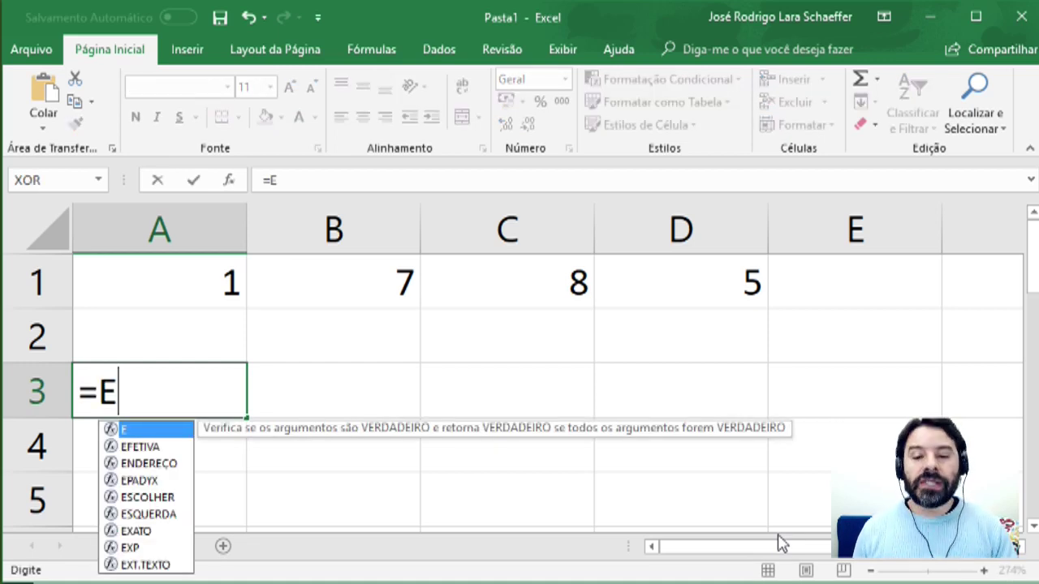
{"action": "type", "text": "("}
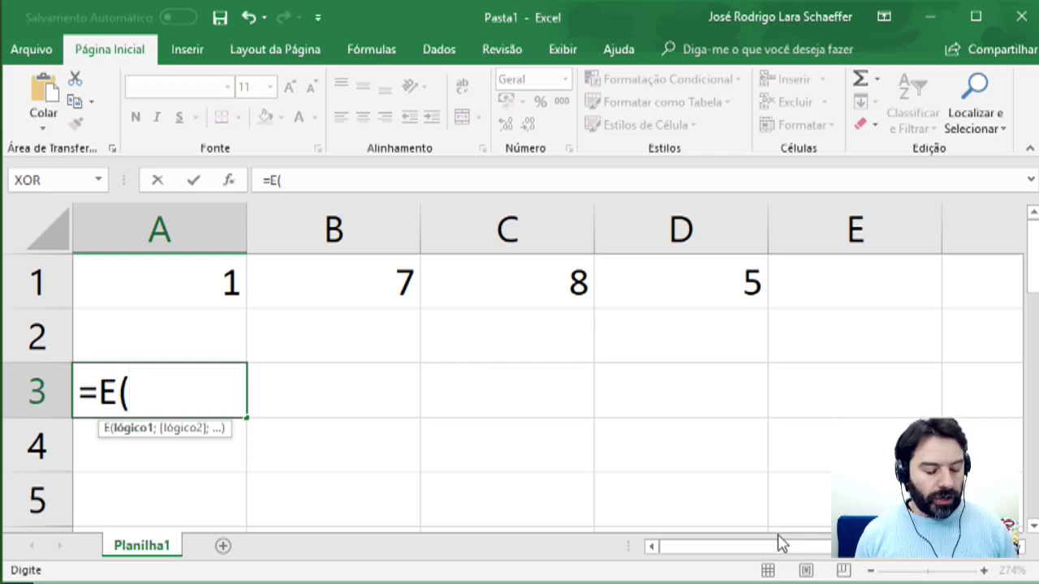
{"action": "type", "text": "A1"}
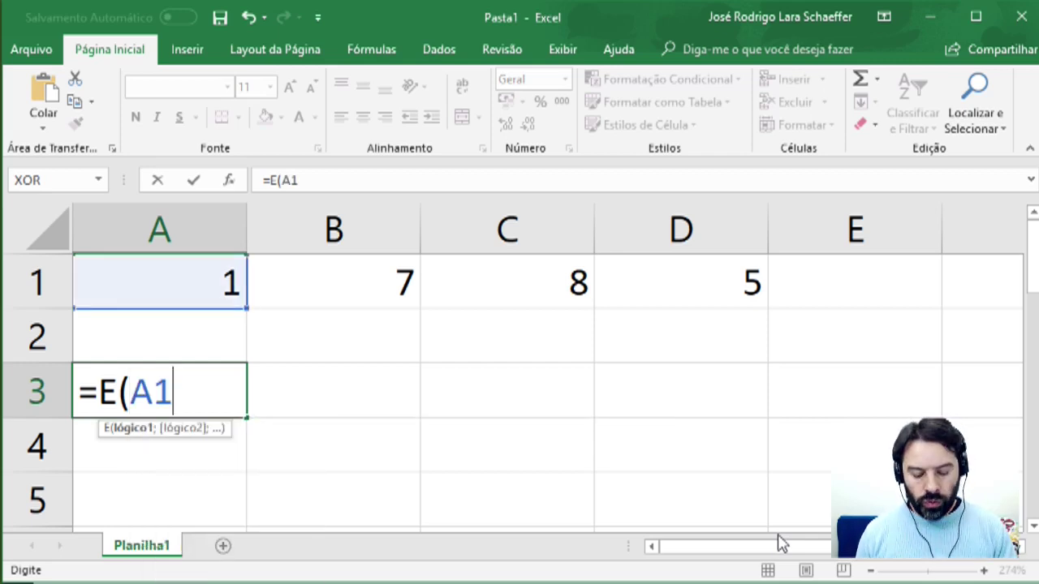
{"action": "type", "text": "<"}
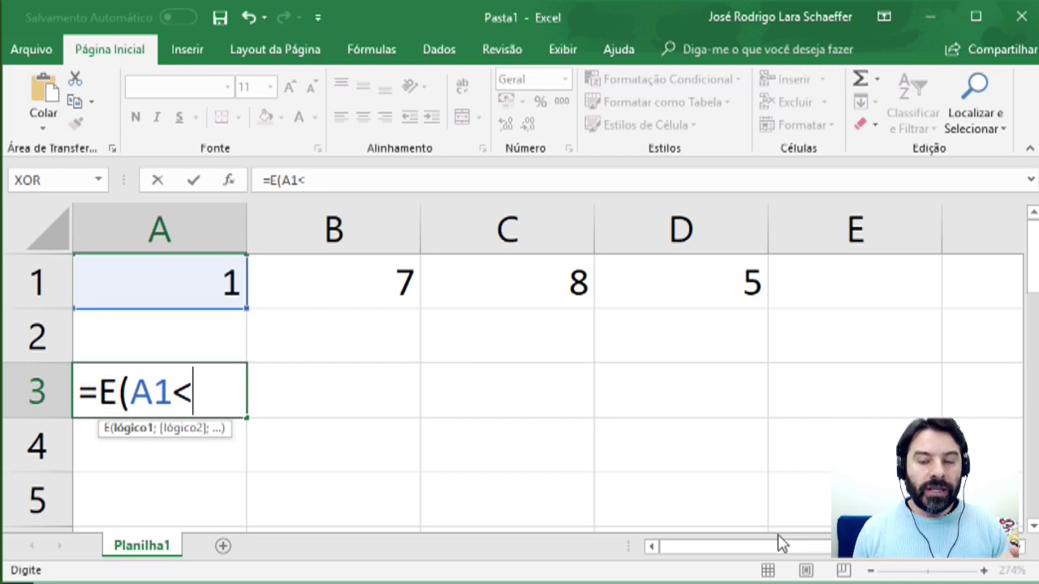
{"action": "type", "text": "B"}
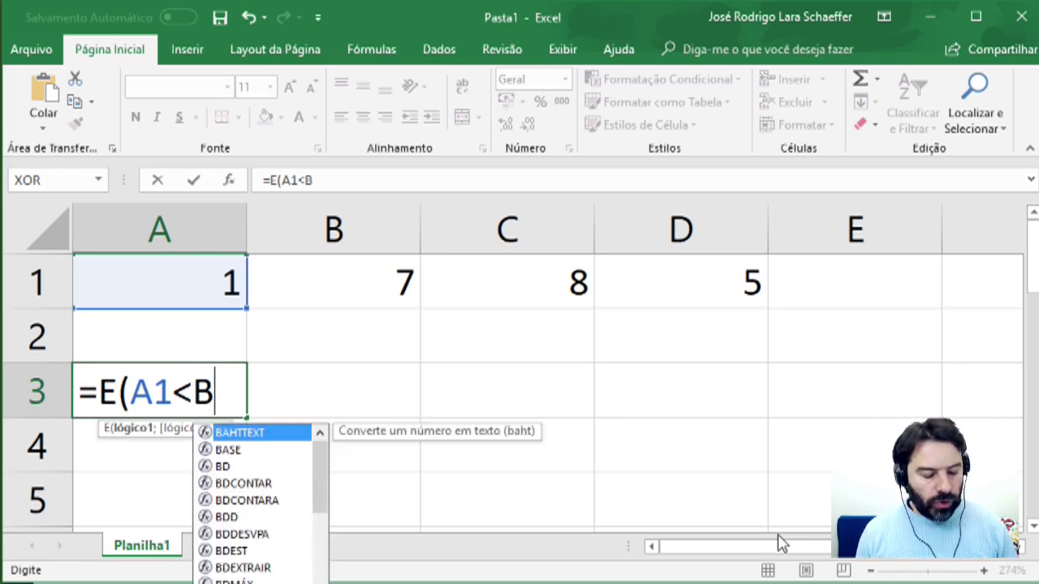
{"action": "type", "text": "1"}
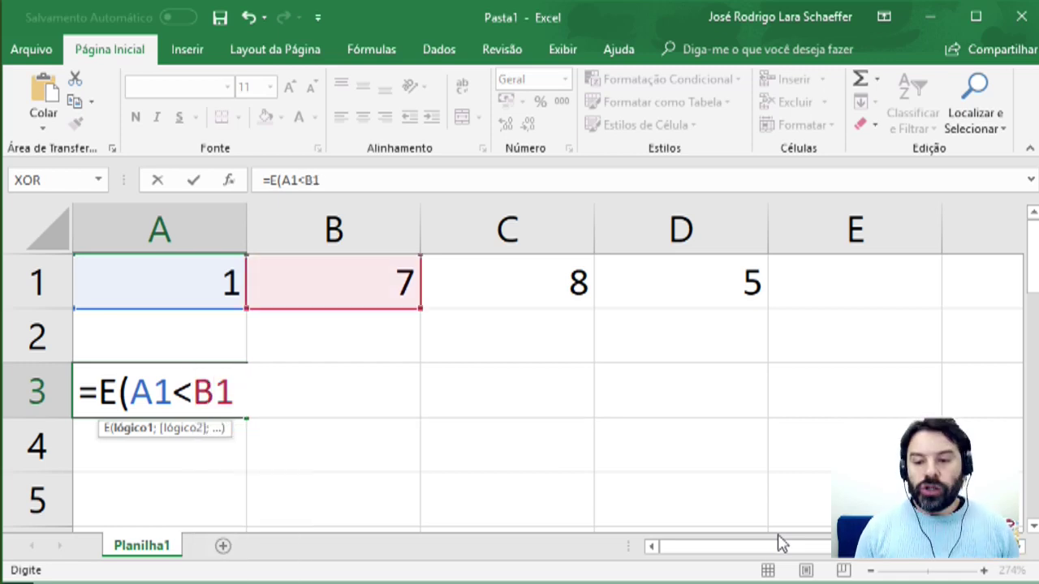
{"action": "type", "text": ";"}
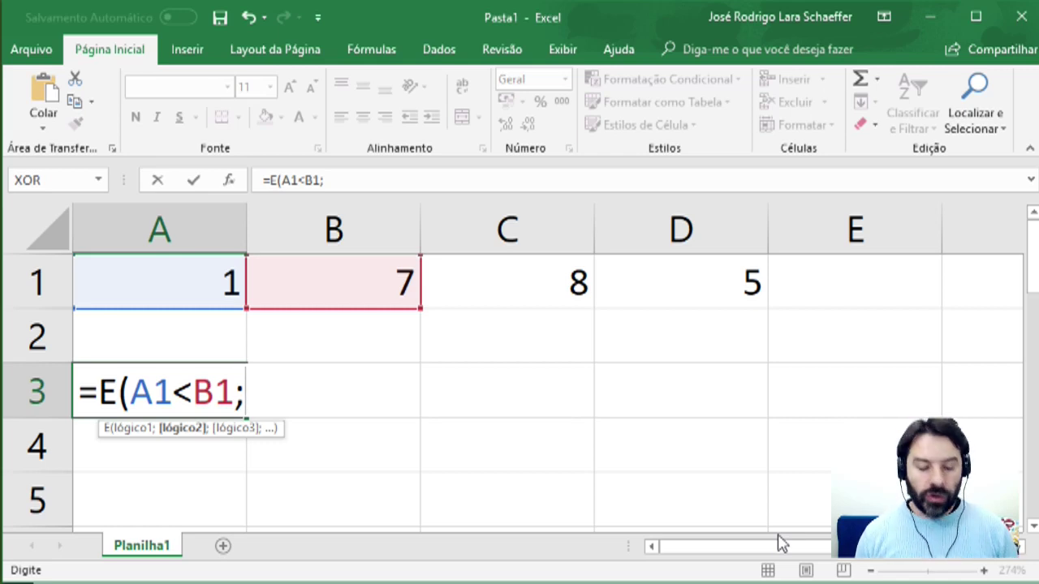
Step: Complete the A3 formula as =E(A1<B1;C1<>D1) by adding the C1<>D1 condition
{"action": "type", "text": "C1"}
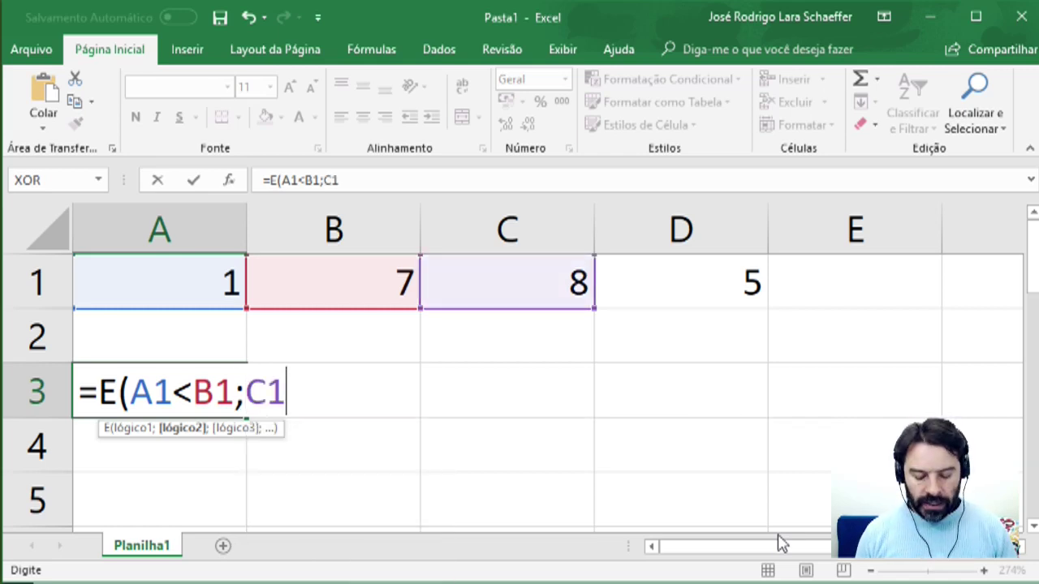
{"action": "type", "text": "<>"}
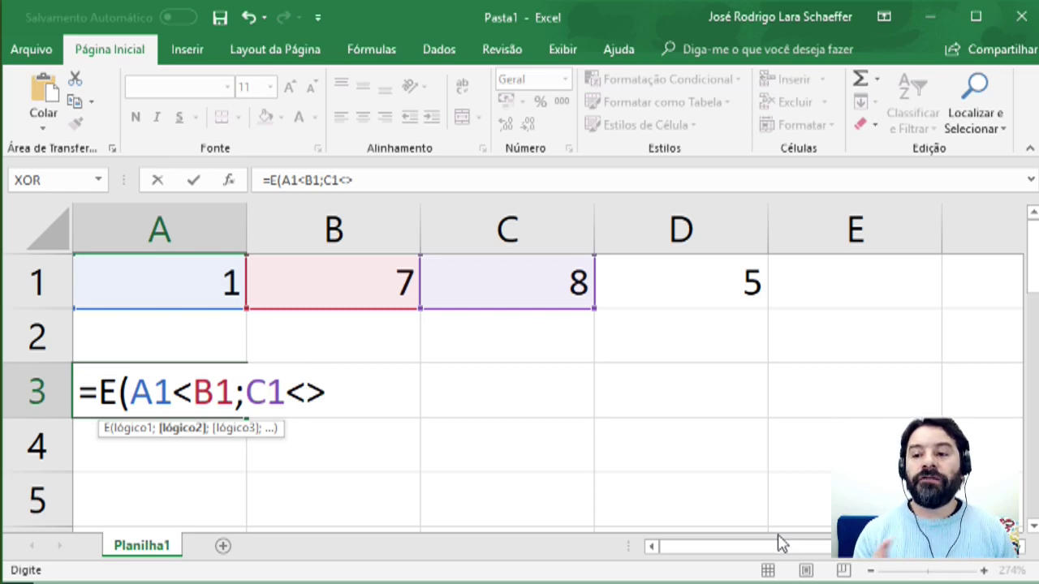
{"action": "type", "text": "D1"}
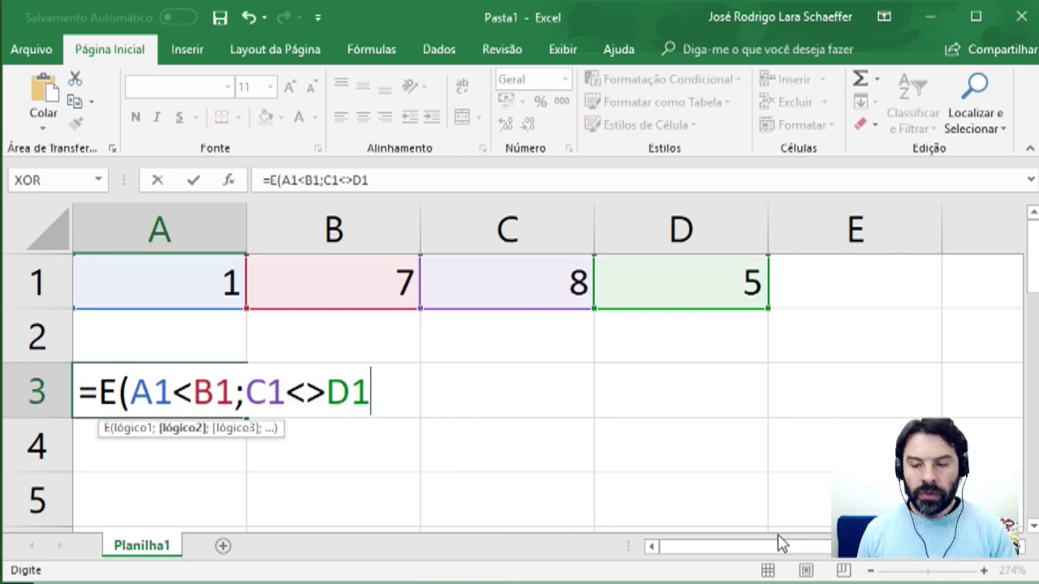
{"action": "type", "text": ")"}
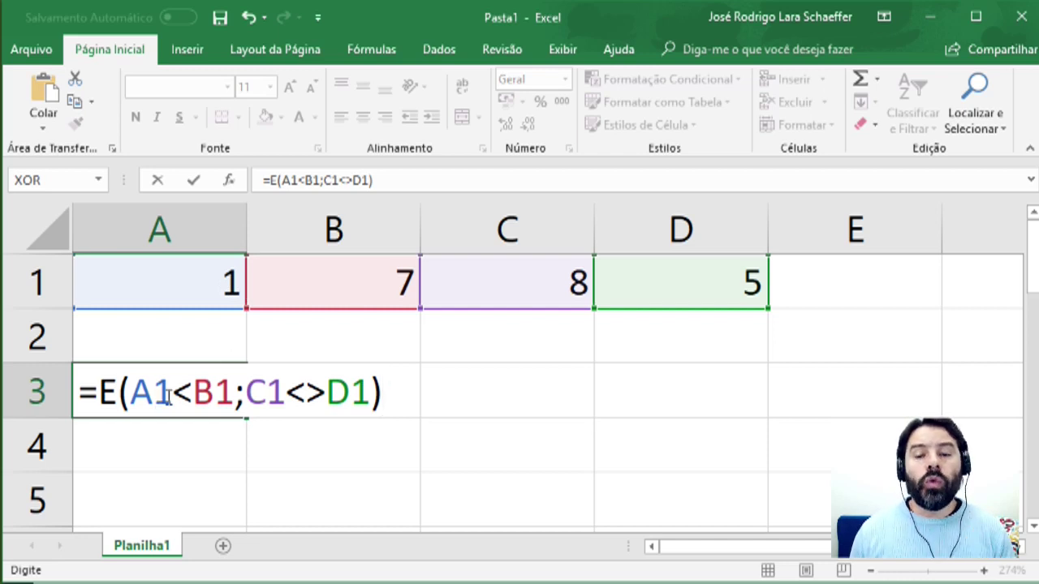
Step: Highlight the A1<B1 and C1<>D1 arguments in turn, then commit =E(A1<B1;C1<>D1) in A3
{"action": "left_click_drag", "start_coordinate": [236, 394], "coordinate": [132, 393]}
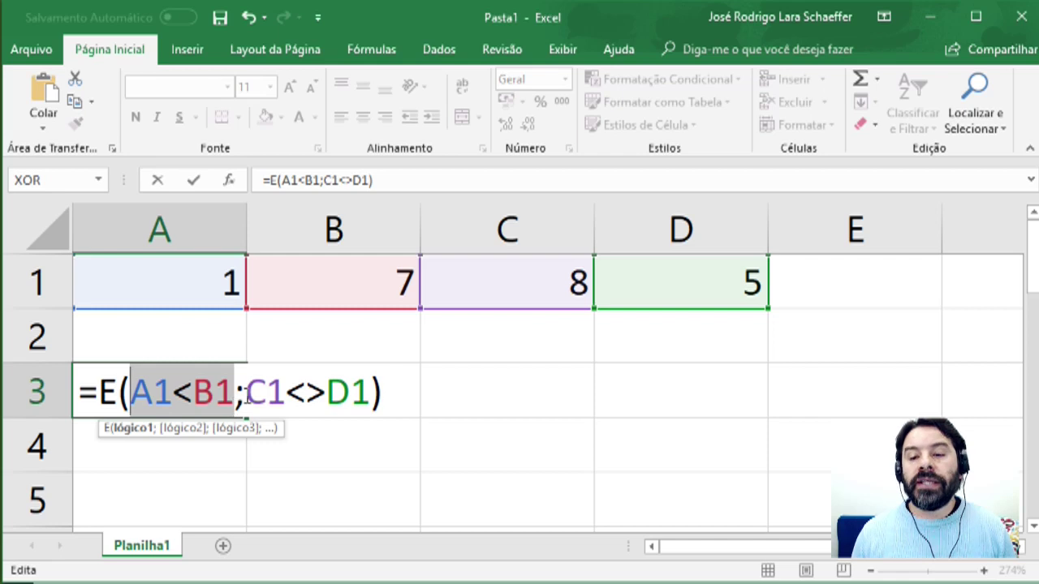
{"action": "left_click", "coordinate": [247, 393]}
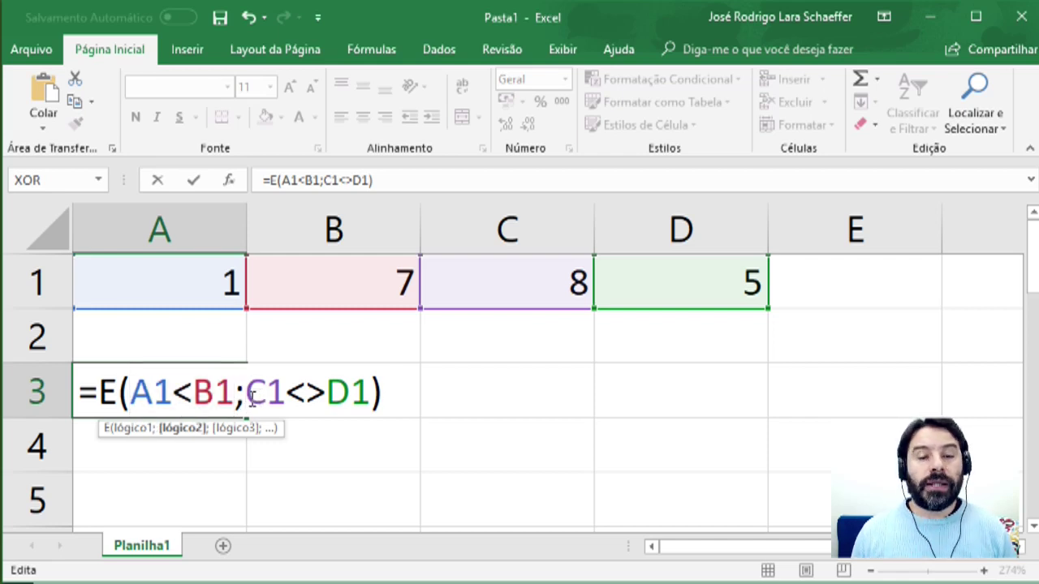
{"action": "left_click_drag", "start_coordinate": [252, 396], "coordinate": [368, 393]}
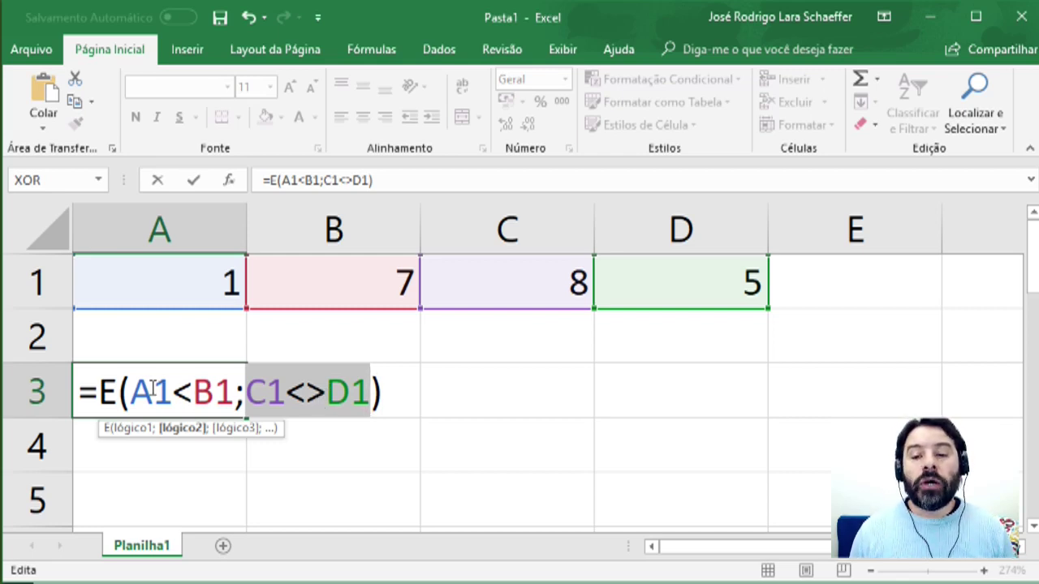
{"action": "left_click_drag", "start_coordinate": [131, 393], "coordinate": [235, 393]}
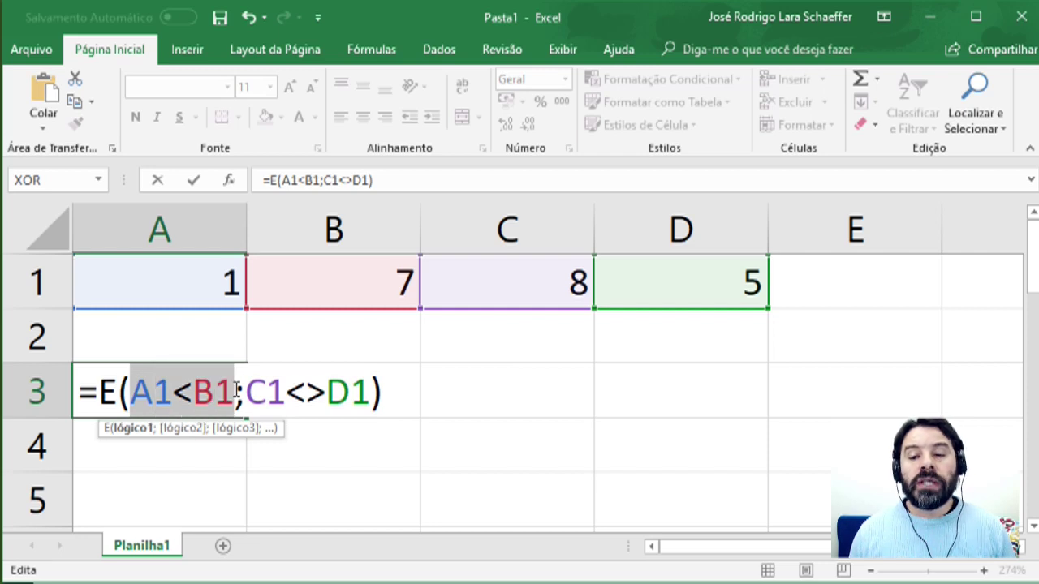
{"action": "left_click_drag", "start_coordinate": [246, 393], "coordinate": [370, 392]}
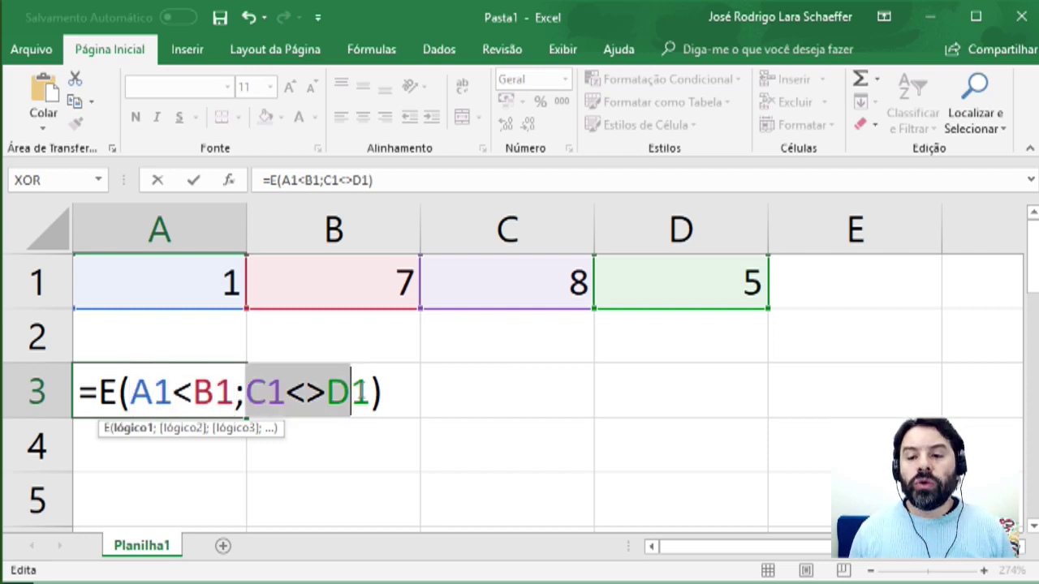
{"action": "left_click", "coordinate": [383, 392]}
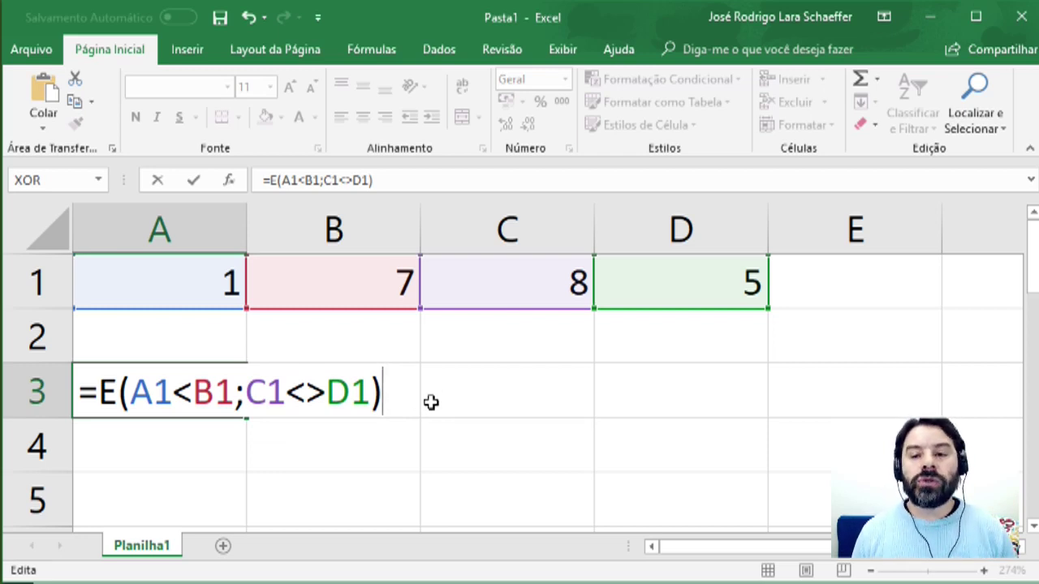
{"action": "key", "text": "Return"}
Step: Return to A3 and reopen its =E(A1<B1;C1<>D1) formula for editing
{"action": "key", "text": "Up"}
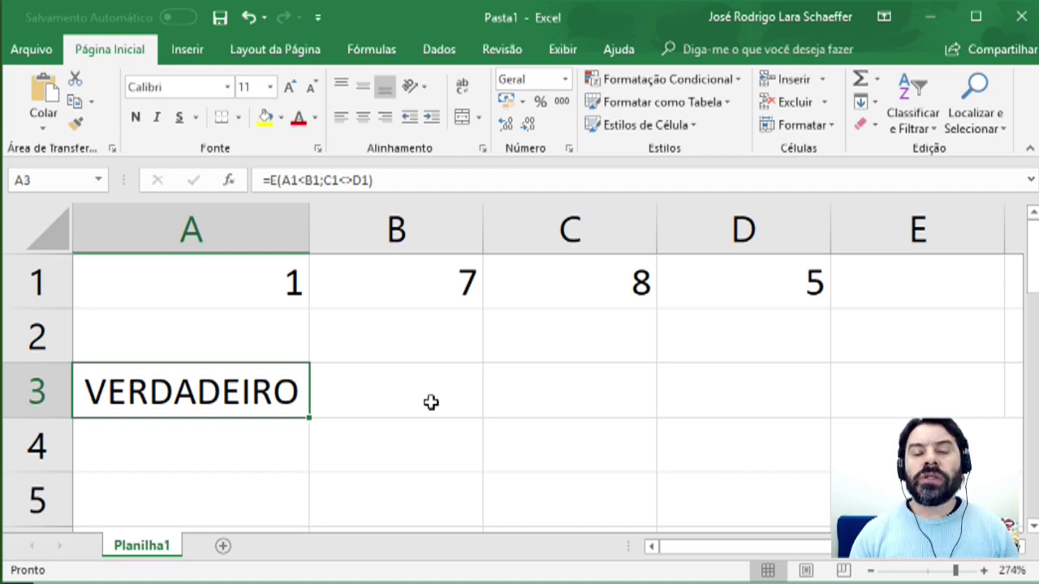
{"action": "key", "text": "F2"}
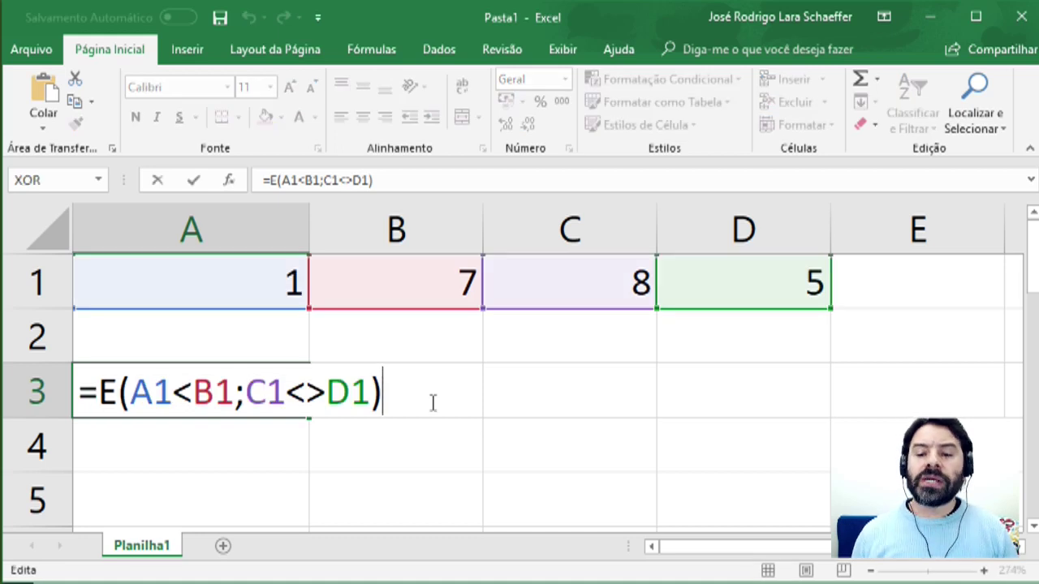
Step: Replace the <> before D1 with =, making the second condition C1=D1
{"action": "left_click", "coordinate": [323, 392]}
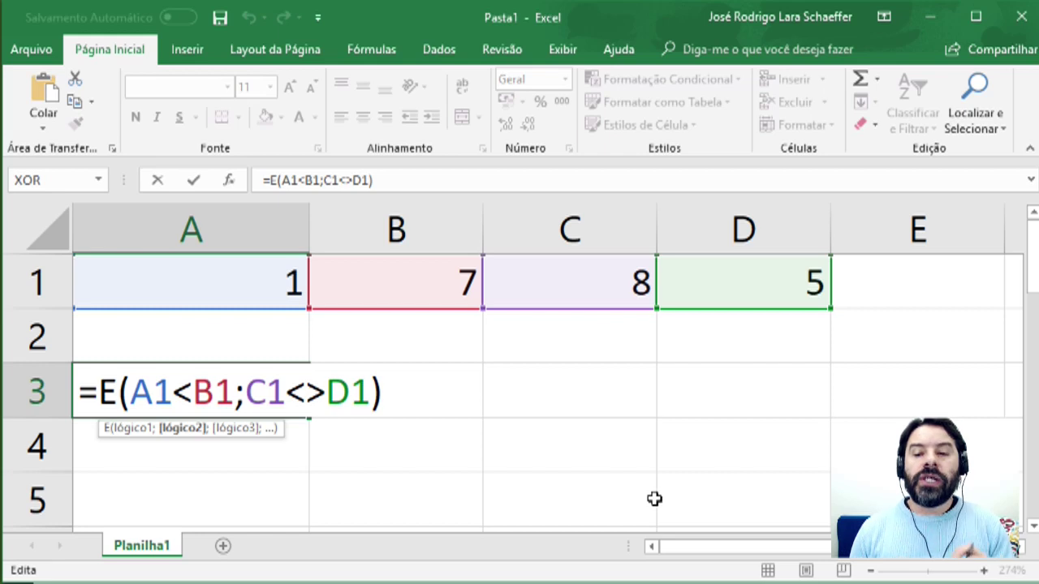
{"action": "key", "text": "BackSpace"}
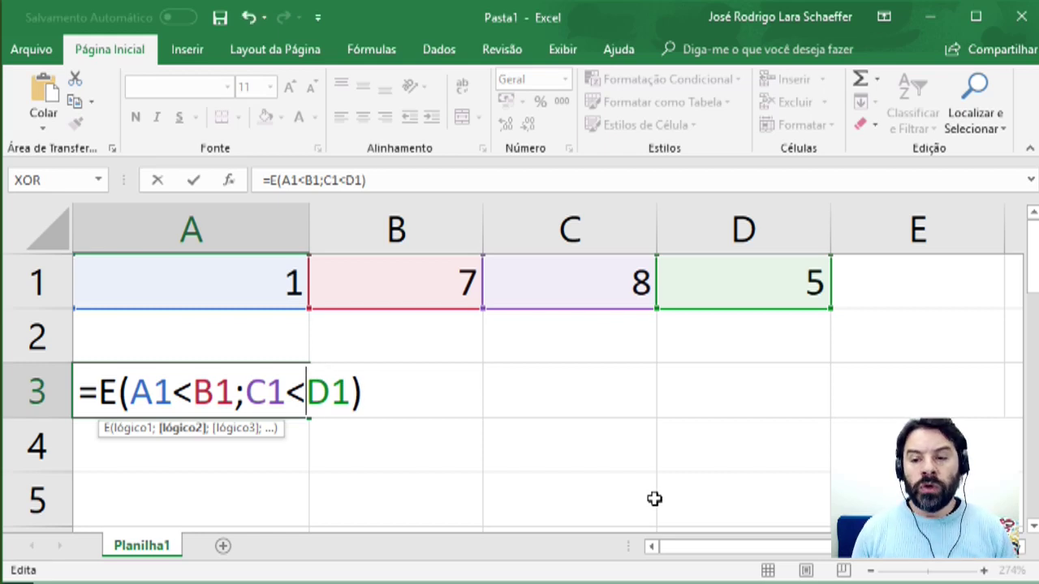
{"action": "key", "text": "BackSpace"}
{"action": "type", "text": "="}
{"action": "key", "text": "End"}
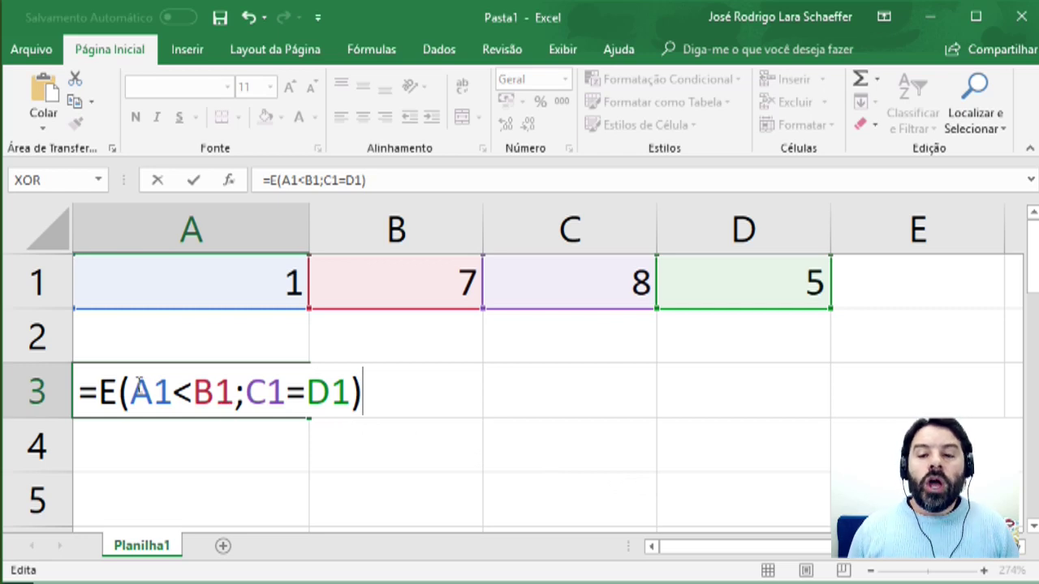
Step: Highlight the A1<B1 and C1=D1 arguments in turn to explain them
{"action": "left_click_drag", "start_coordinate": [130, 383], "coordinate": [235, 383]}
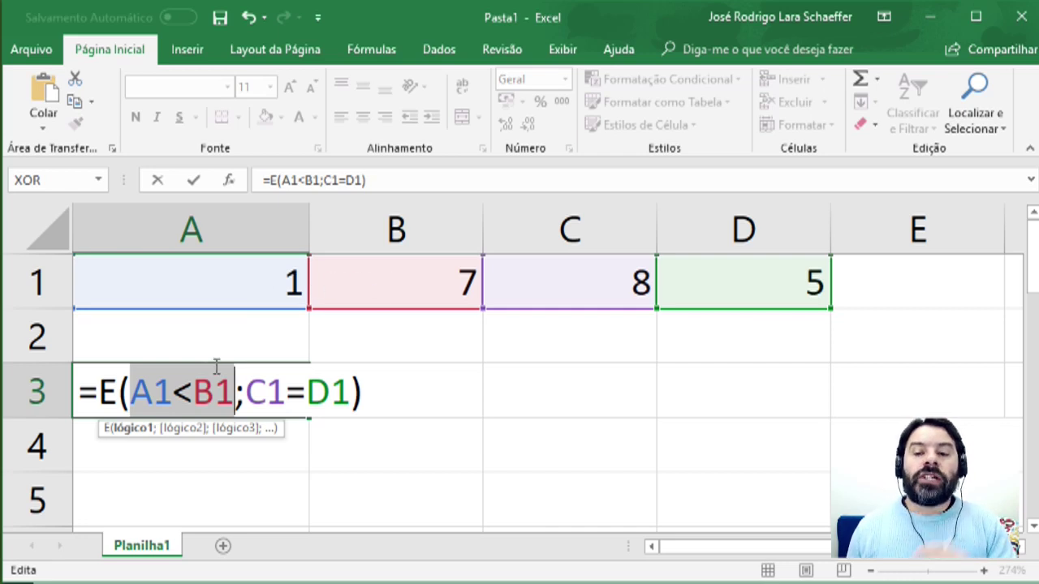
{"action": "left_click_drag", "start_coordinate": [246, 383], "coordinate": [352, 383]}
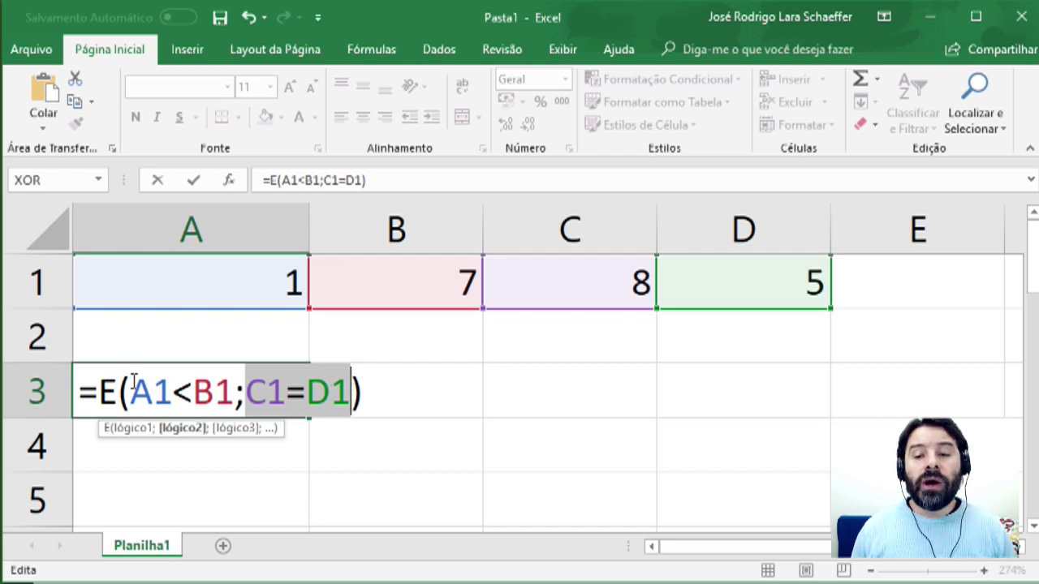
{"action": "left_click_drag", "start_coordinate": [131, 382], "coordinate": [235, 386]}
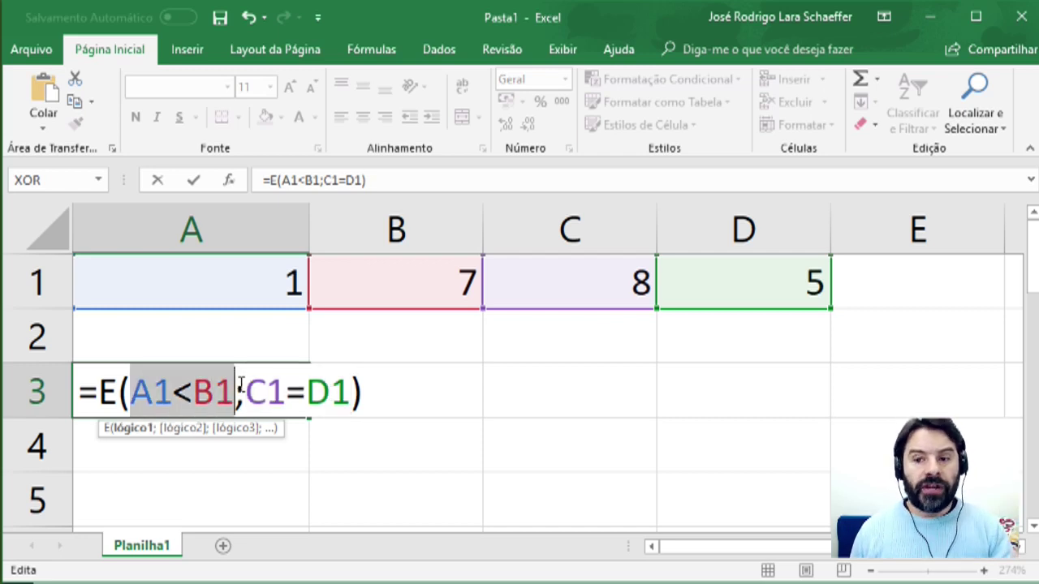
{"action": "left_click_drag", "start_coordinate": [245, 388], "coordinate": [349, 393]}
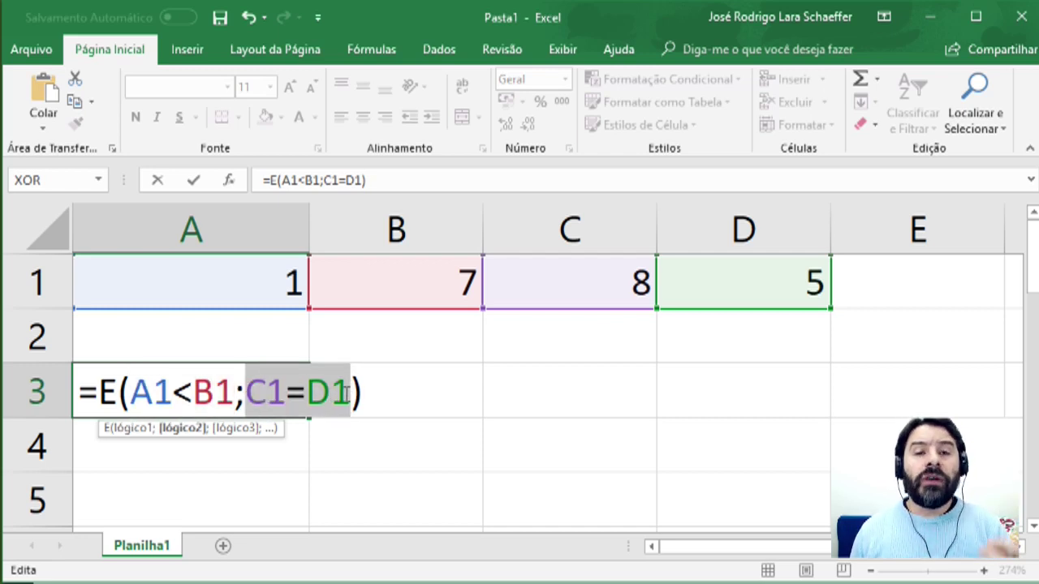
{"action": "left_click", "coordinate": [383, 396]}
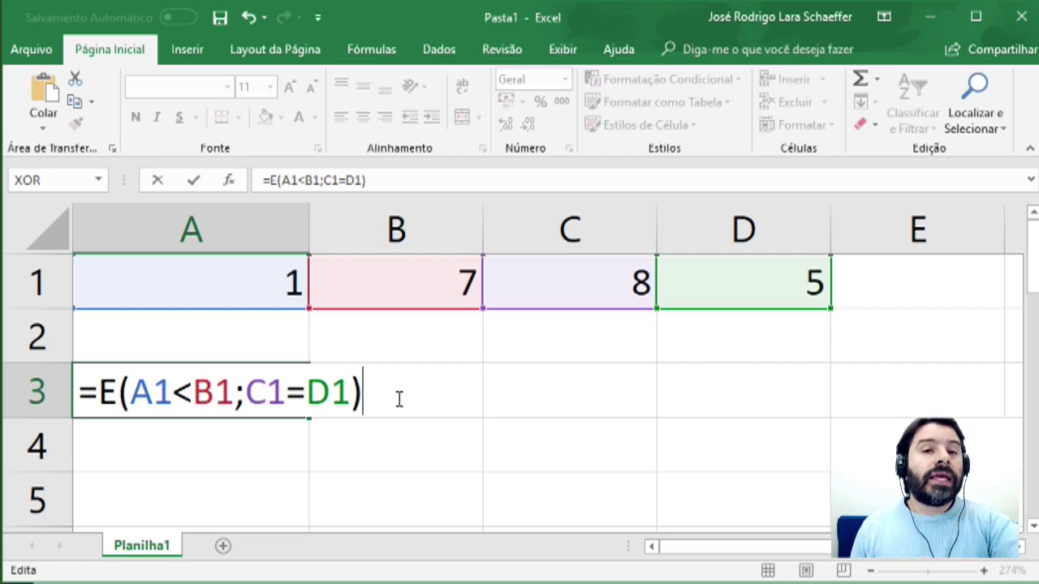
Step: Commit =E(A1<B1;C1=D1) so A3 shows FALSO, then recheck and recommit it
{"action": "key", "text": "Return"}
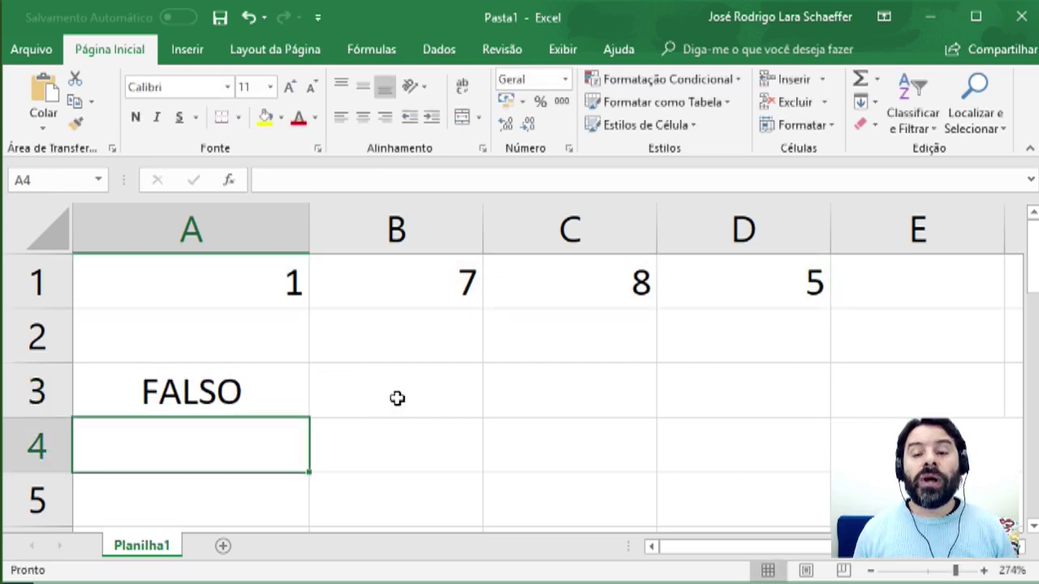
{"action": "key", "text": "Up"}
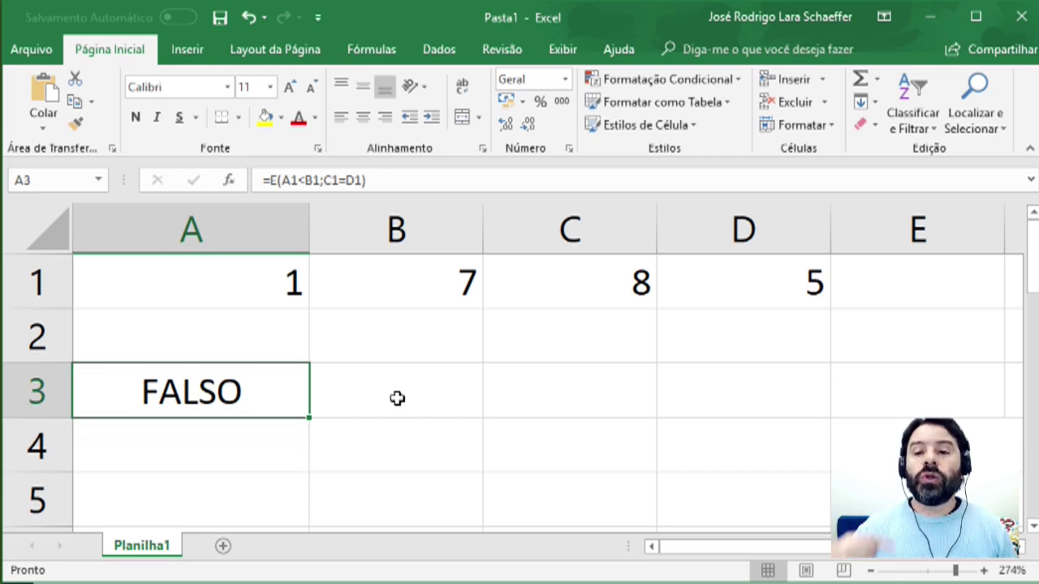
{"action": "key", "text": "F2"}
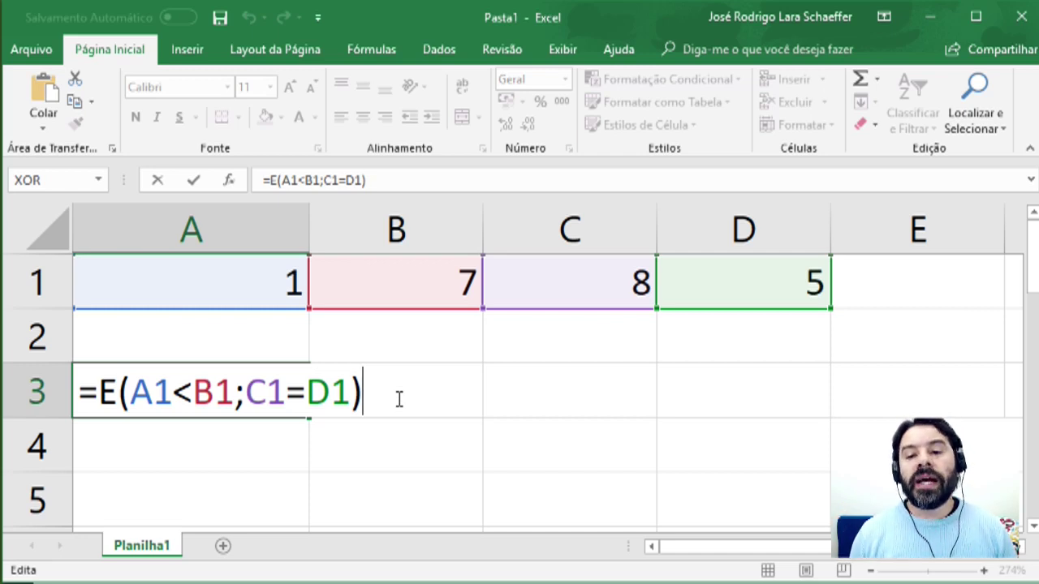
{"action": "key", "text": "Return"}
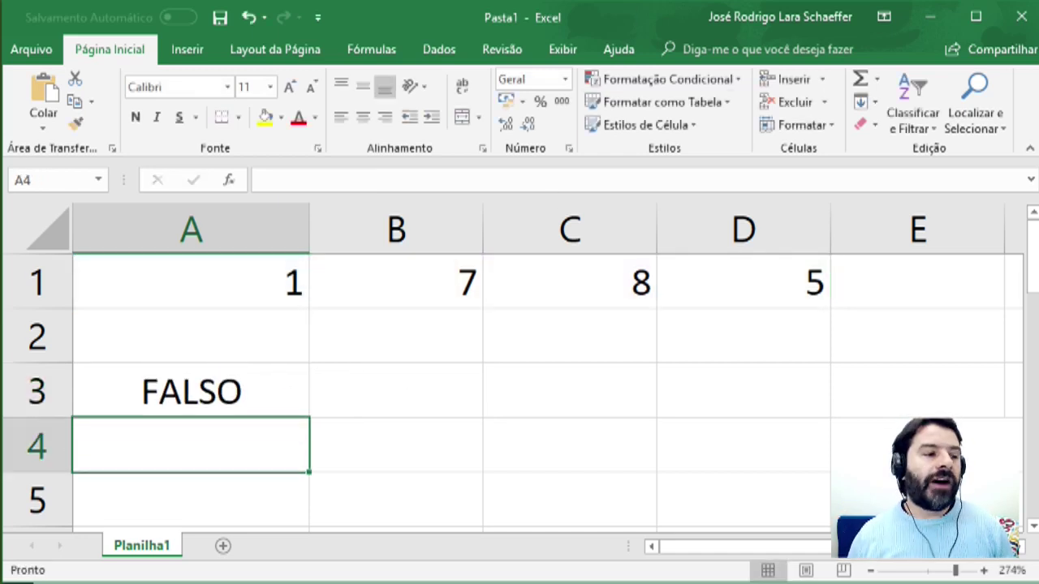